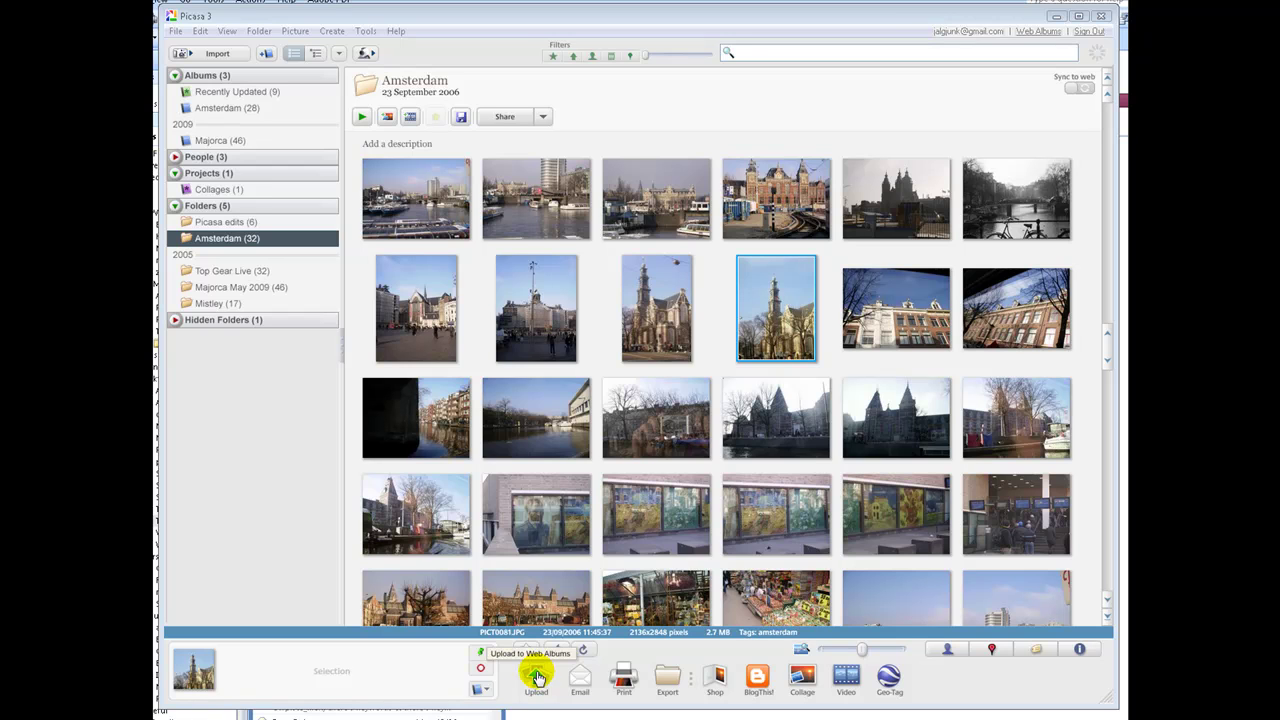
Open the photo's web album upload settings and change the destination album to 'Contribute to a friend's album'
left_click(538, 678)
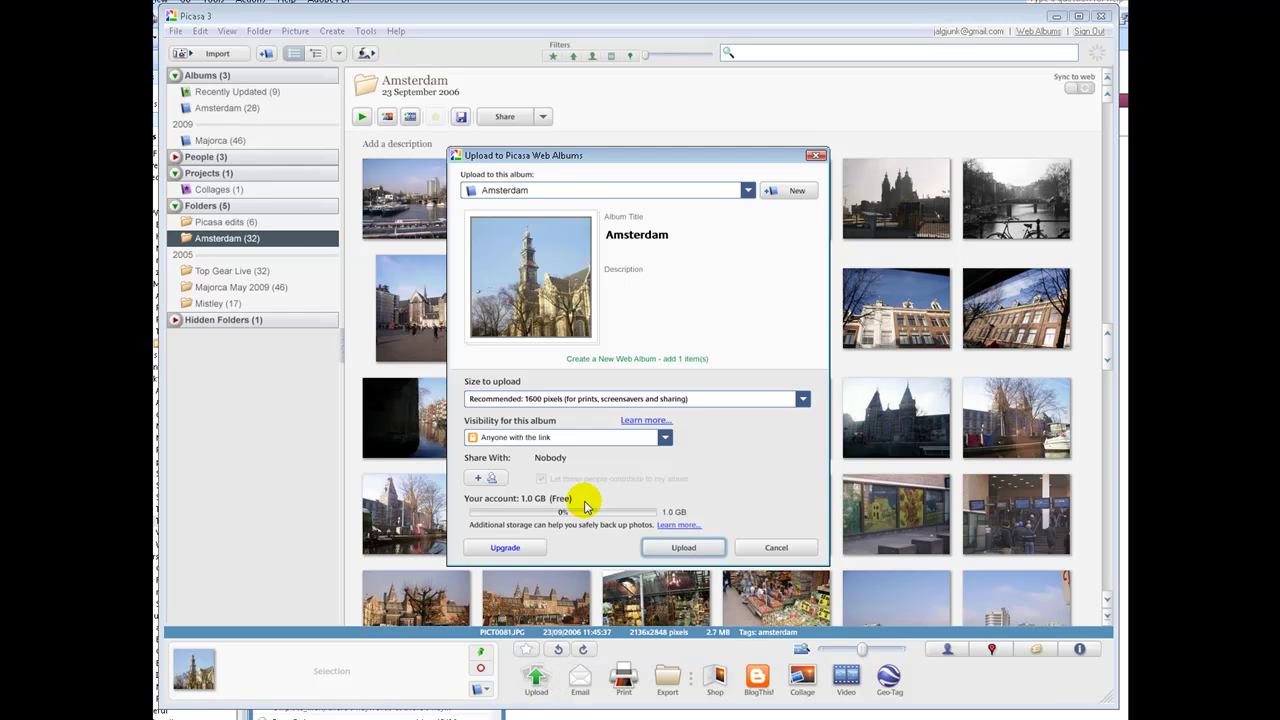
left_click(747, 191)
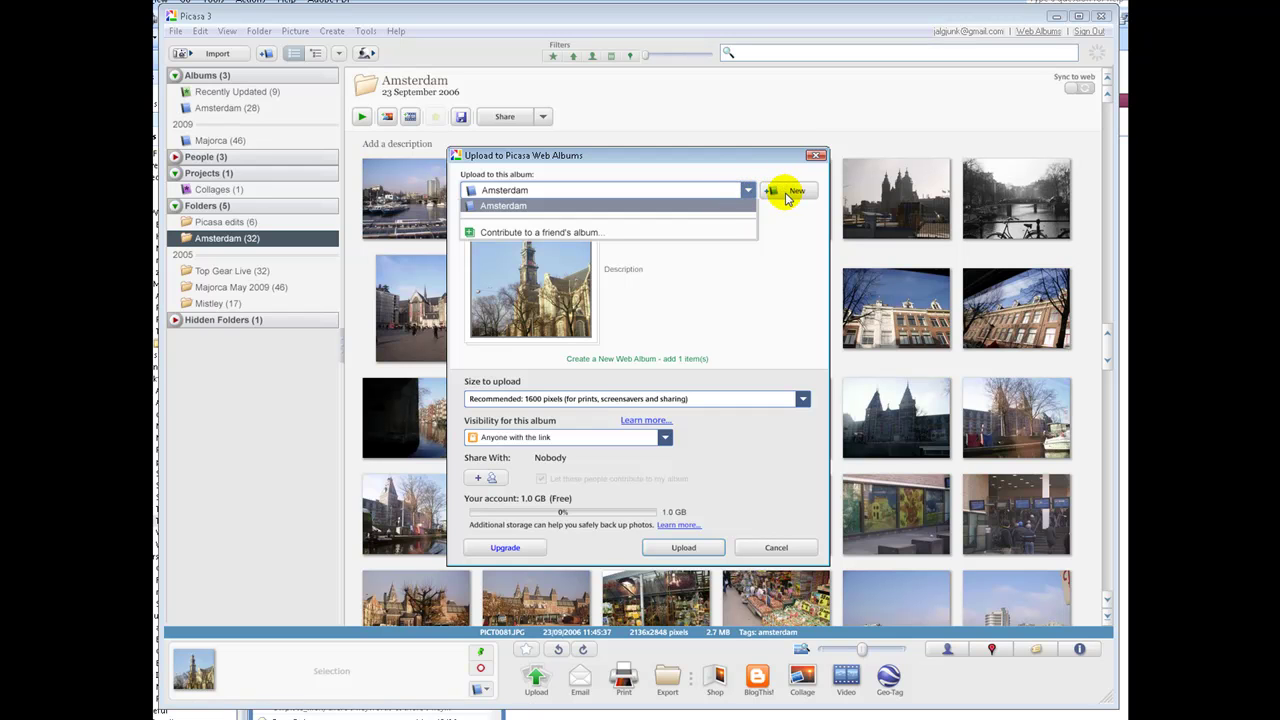
left_click(705, 232)
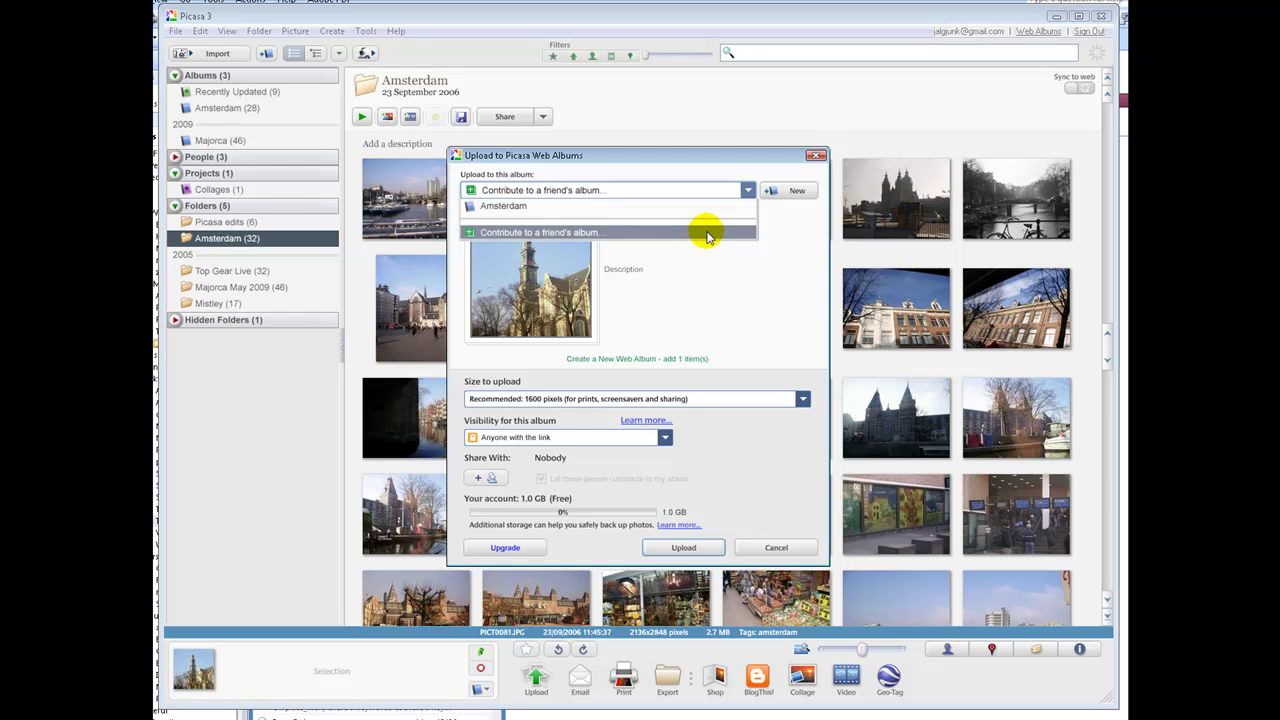
left_click(789, 281)
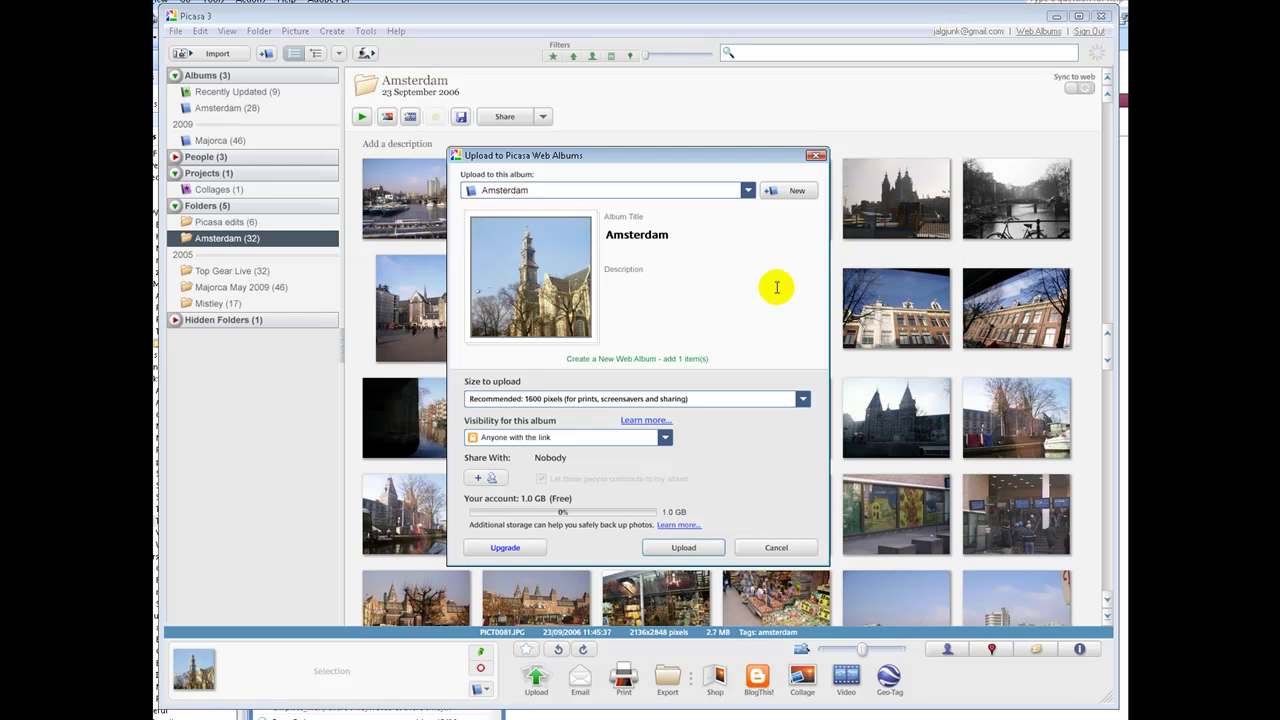
left_click(803, 398)
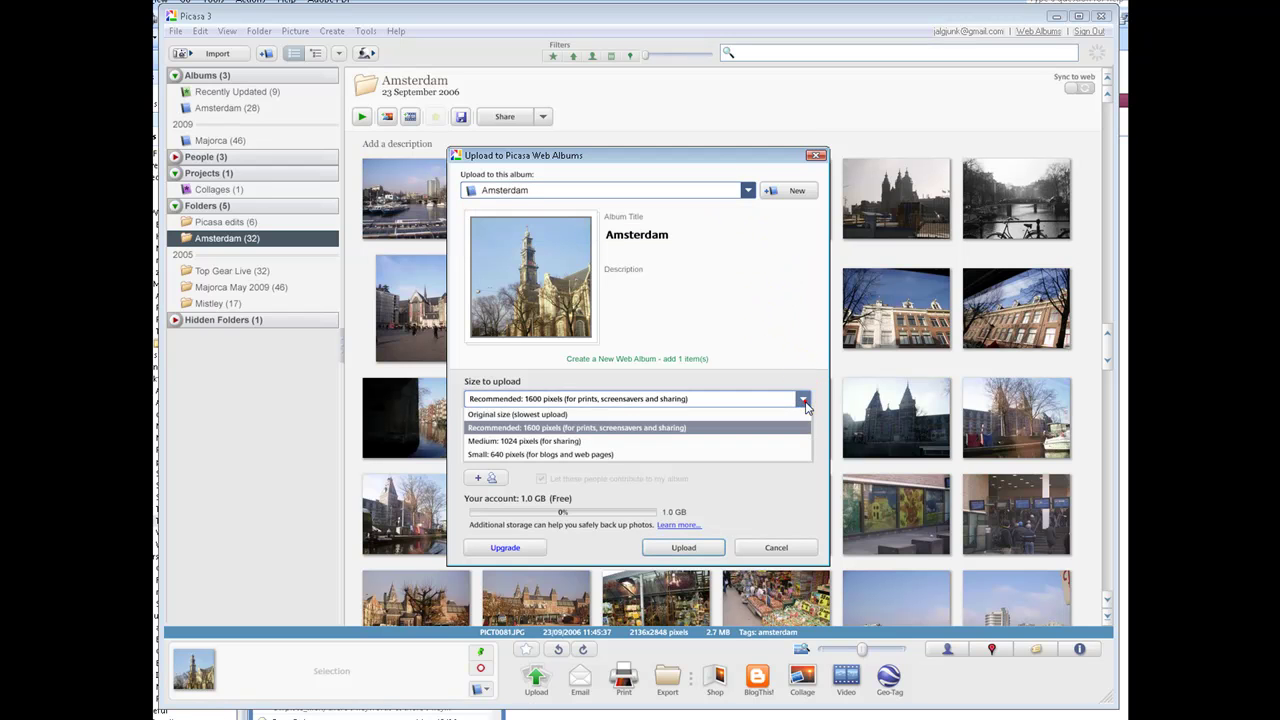
key("Up")
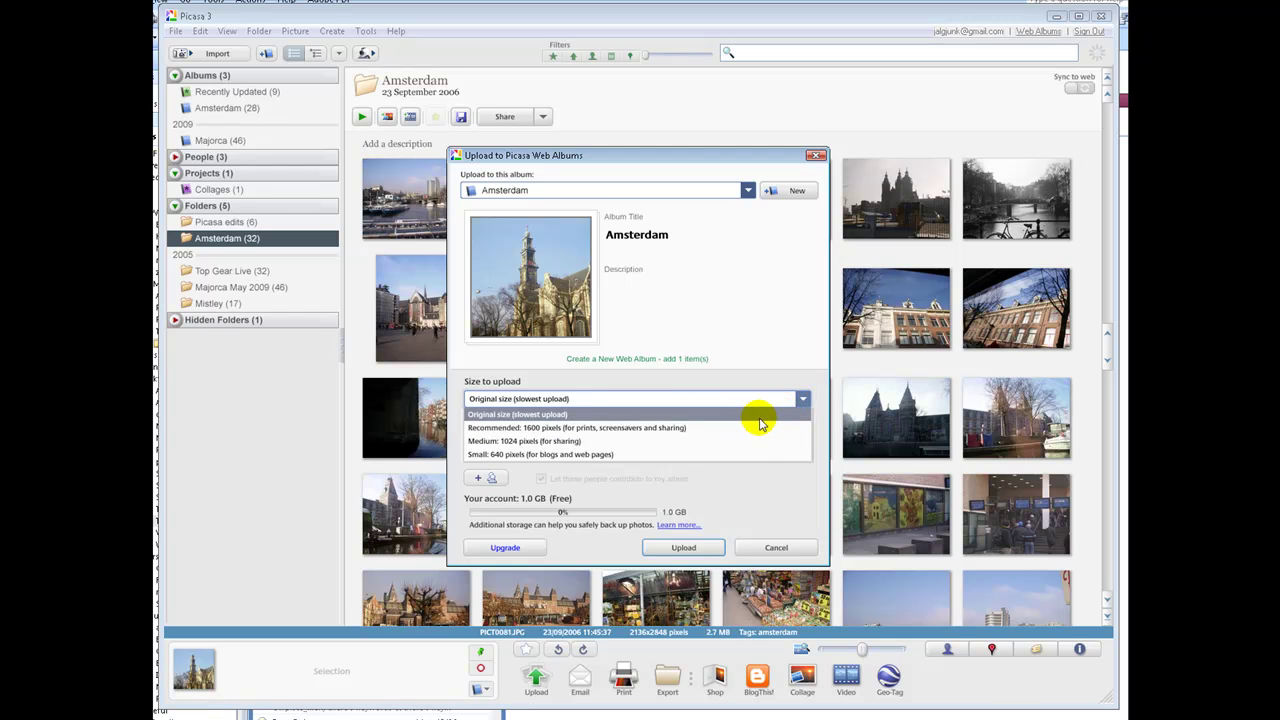
key("Down")
key("Down")
key("Down")
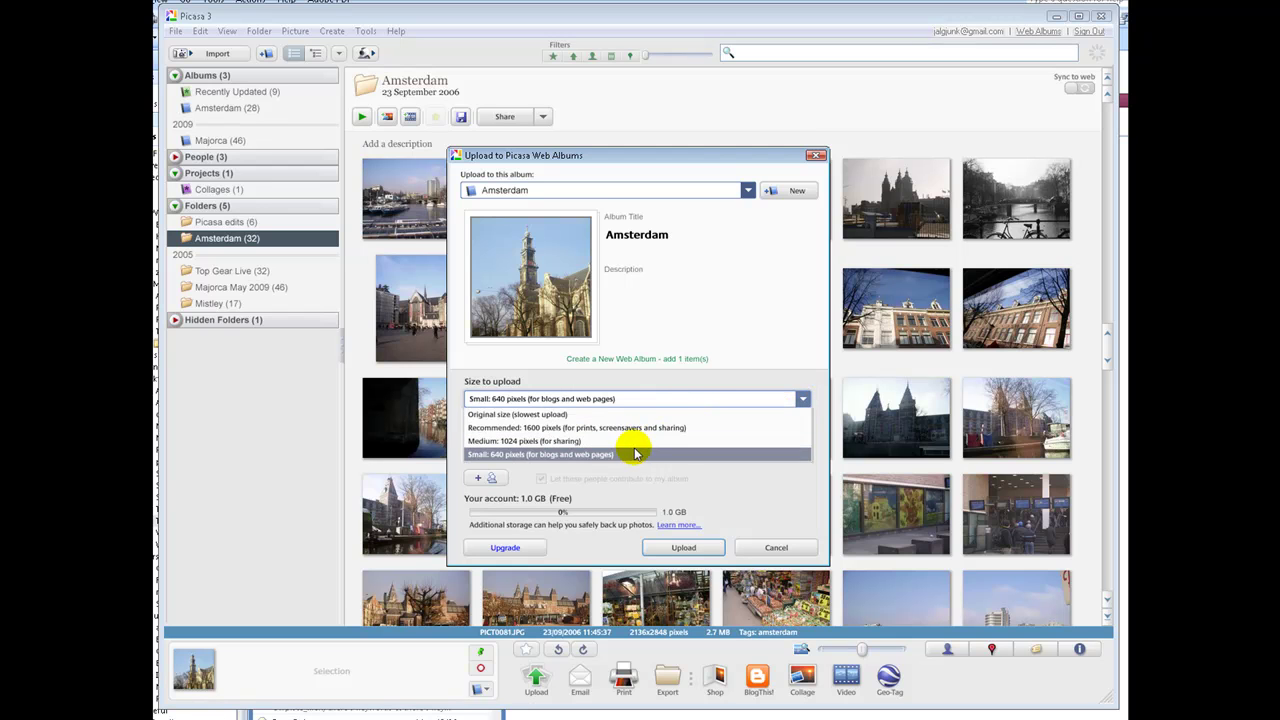
key("Up")
key("Up")
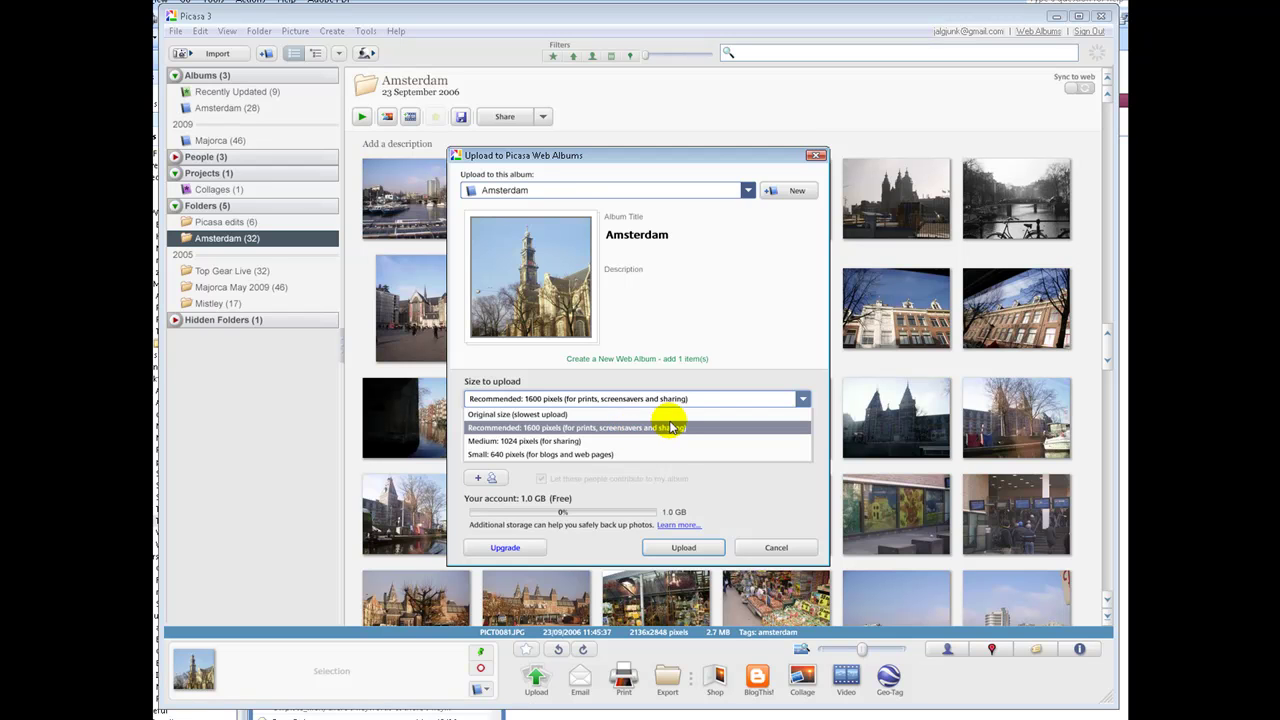
left_click(672, 428)
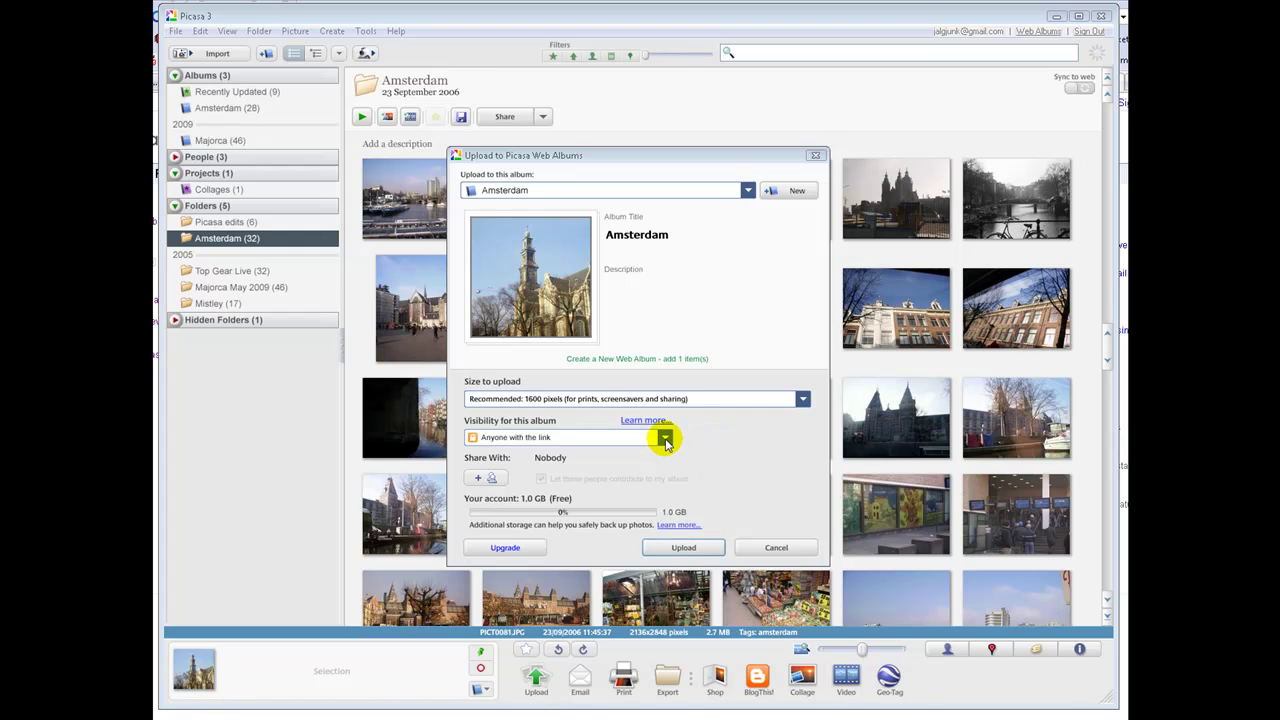
left_click(665, 440)
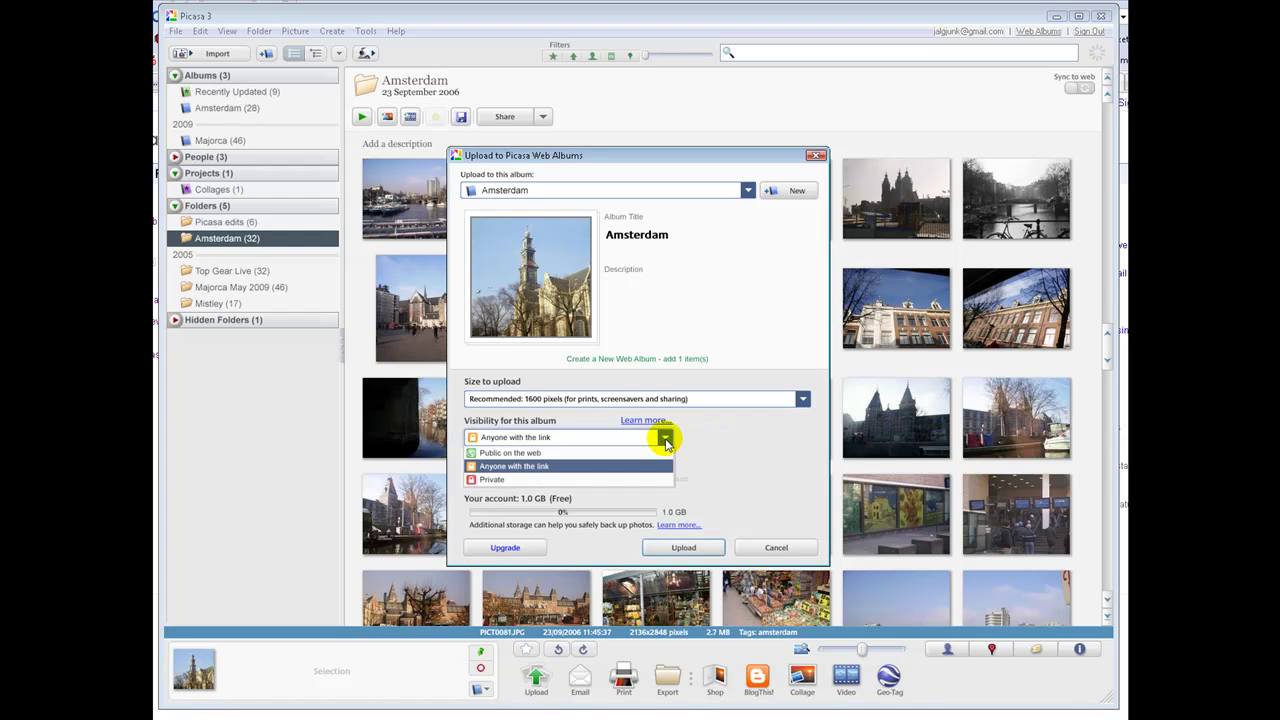
key("Up")
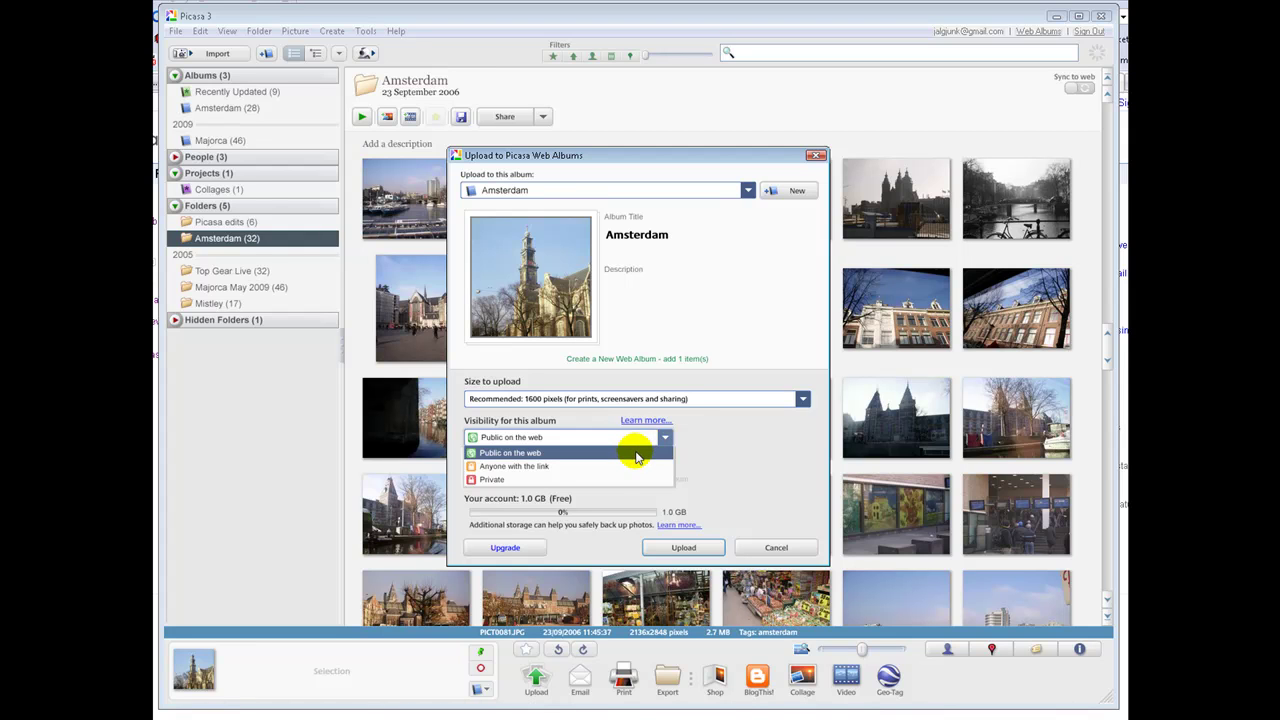
key("Down")
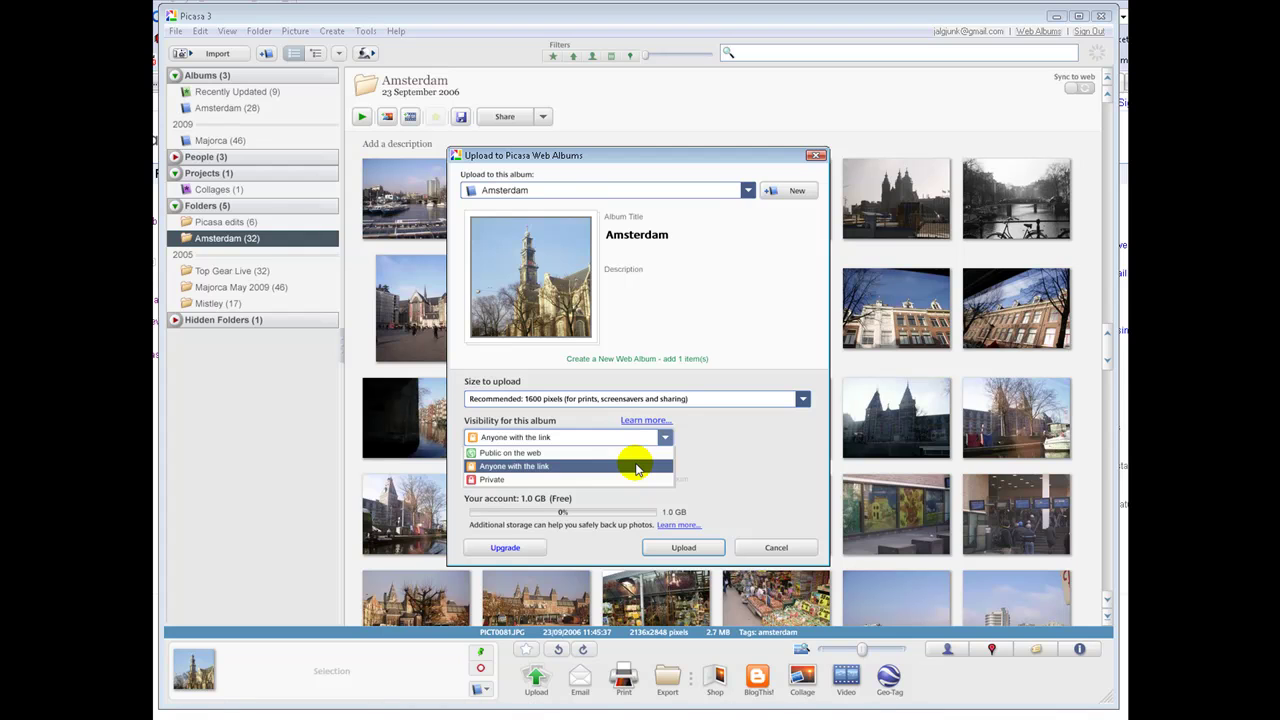
left_click(608, 480)
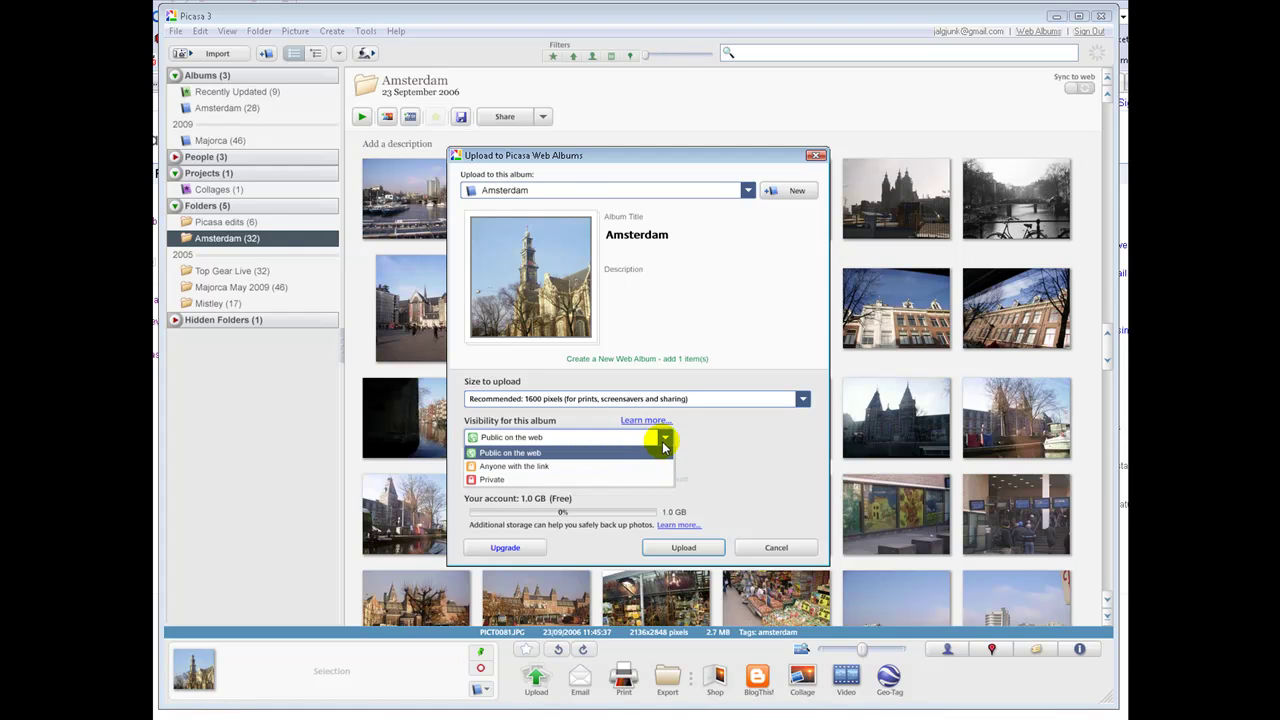
left_click(665, 441)
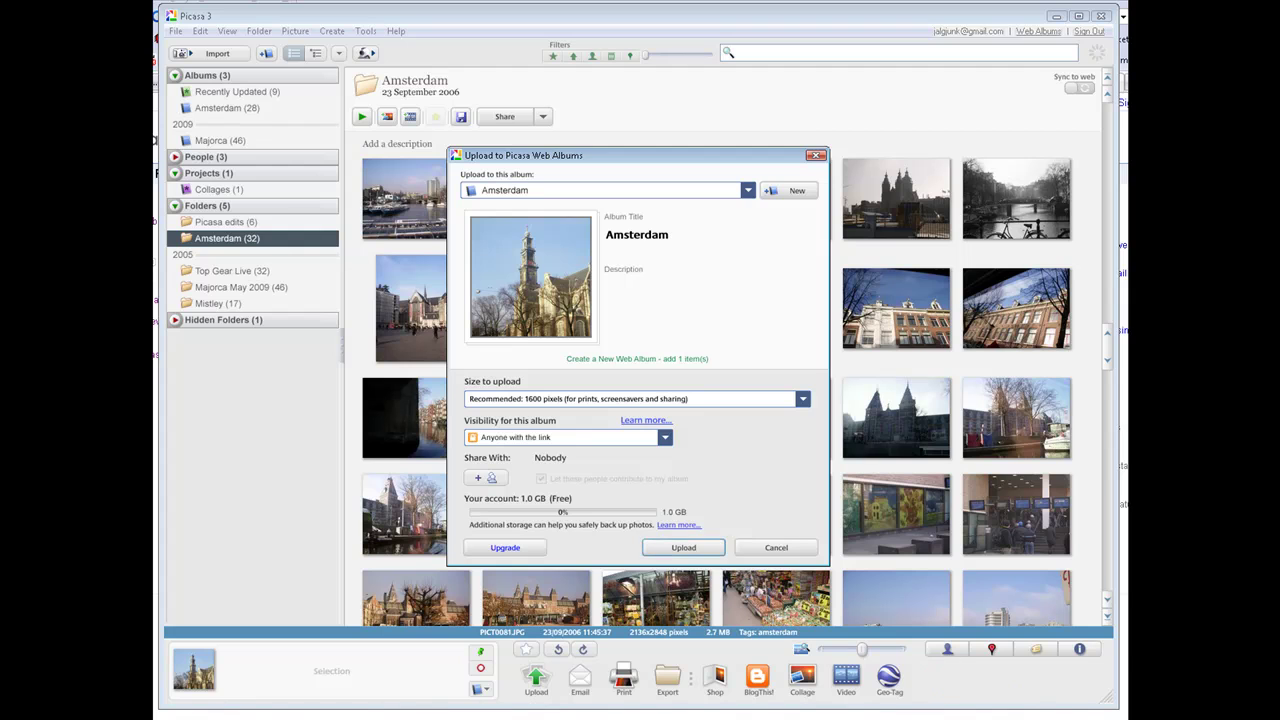
Check the Share With group list without adding anyone, then cancel the upload
left_click(502, 482)
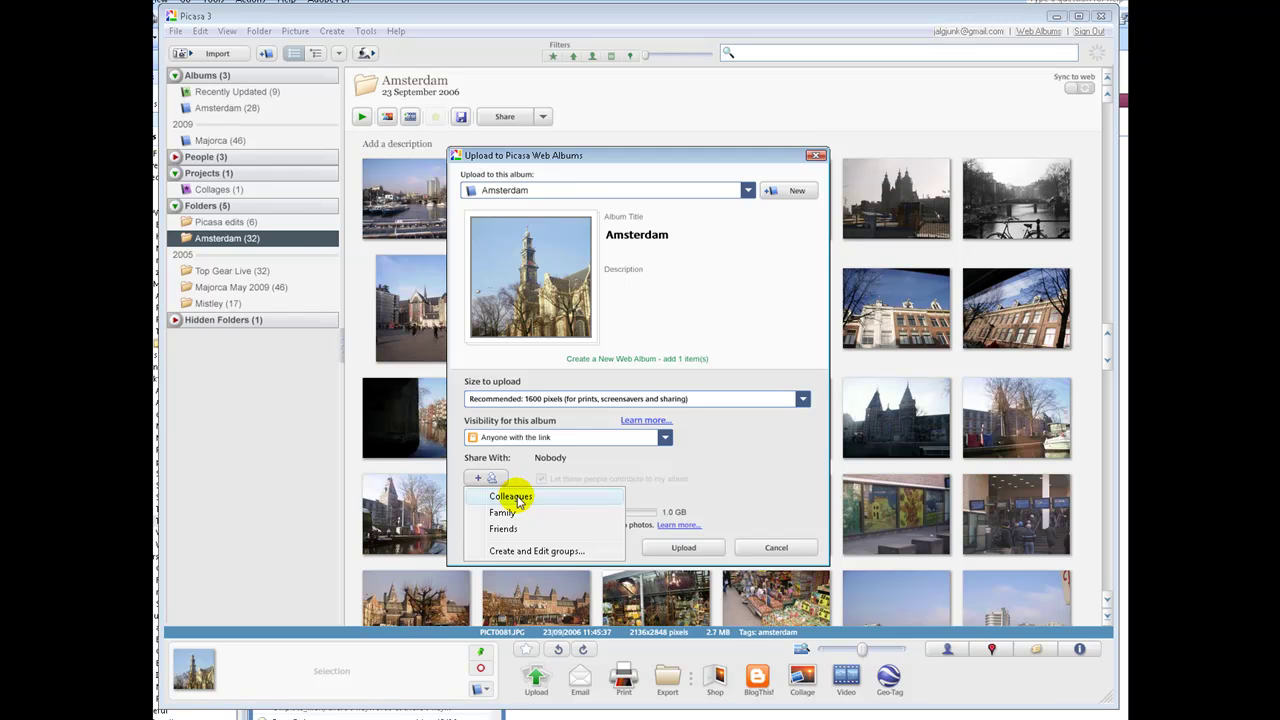
left_click(672, 460)
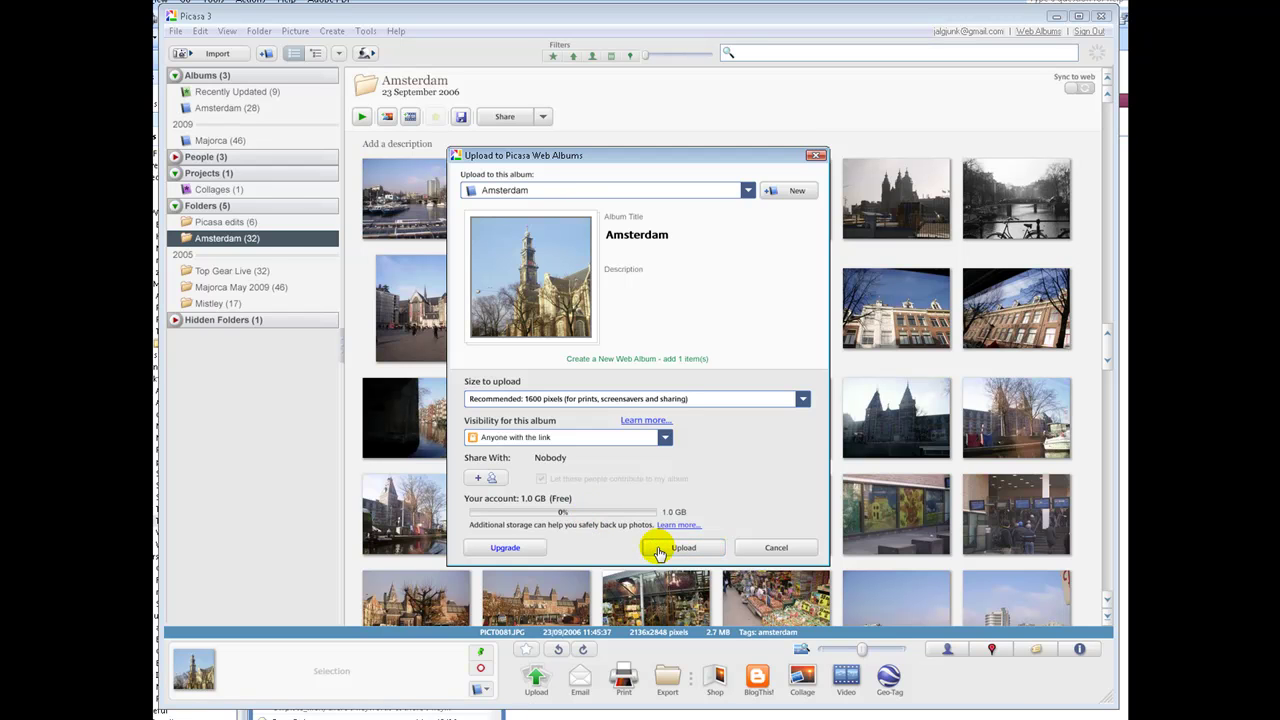
left_click(773, 548)
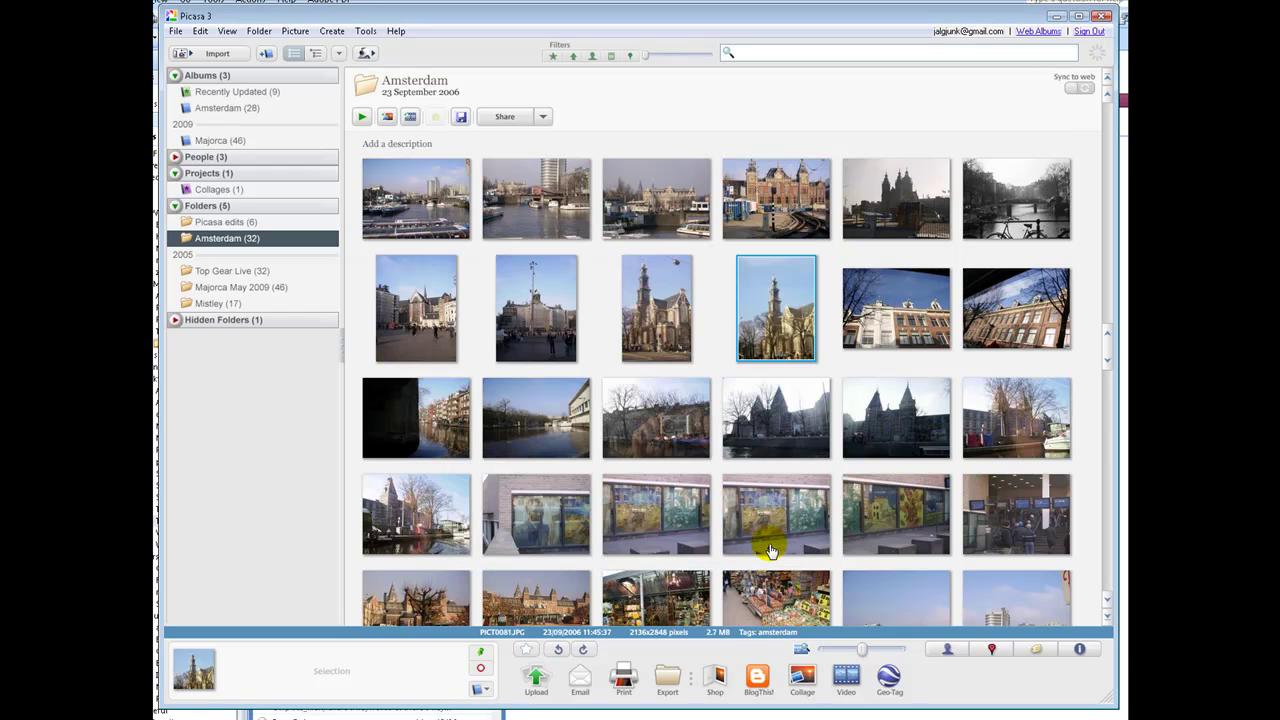
Start a Gmail message with PICT0081.JPG and enter the recipient's e-mail address
left_click(580, 684)
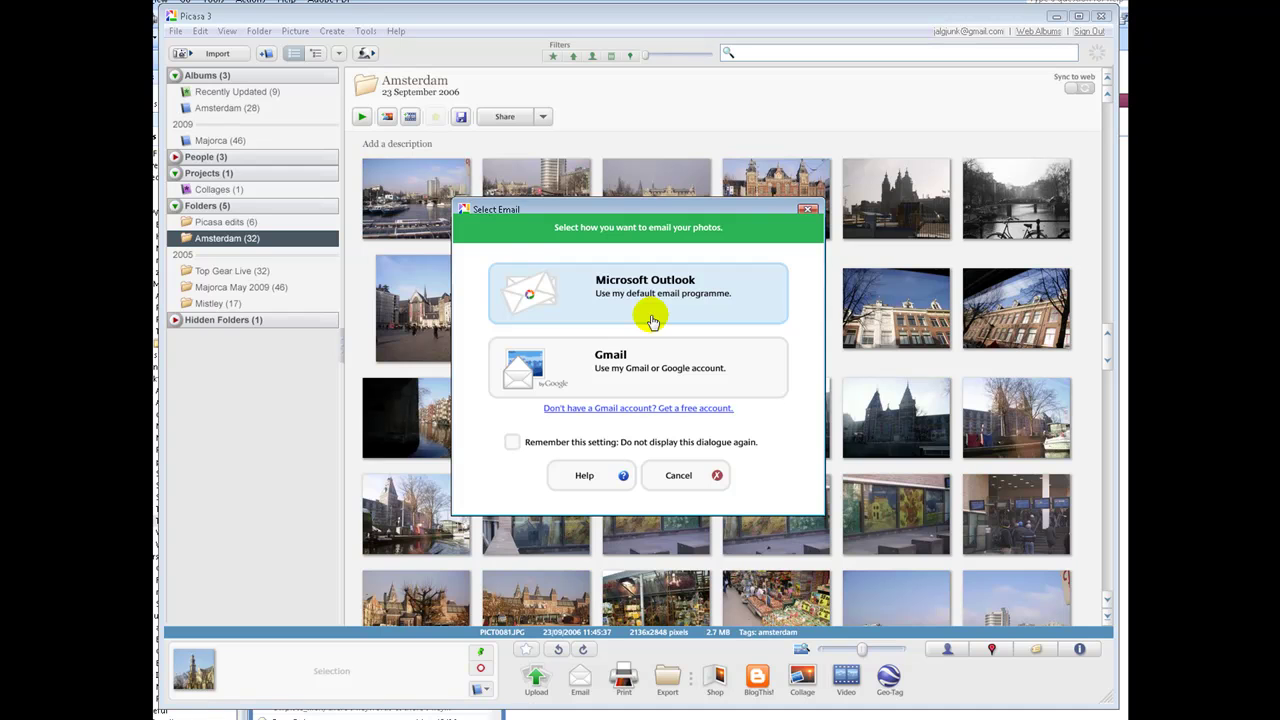
left_click(652, 360)
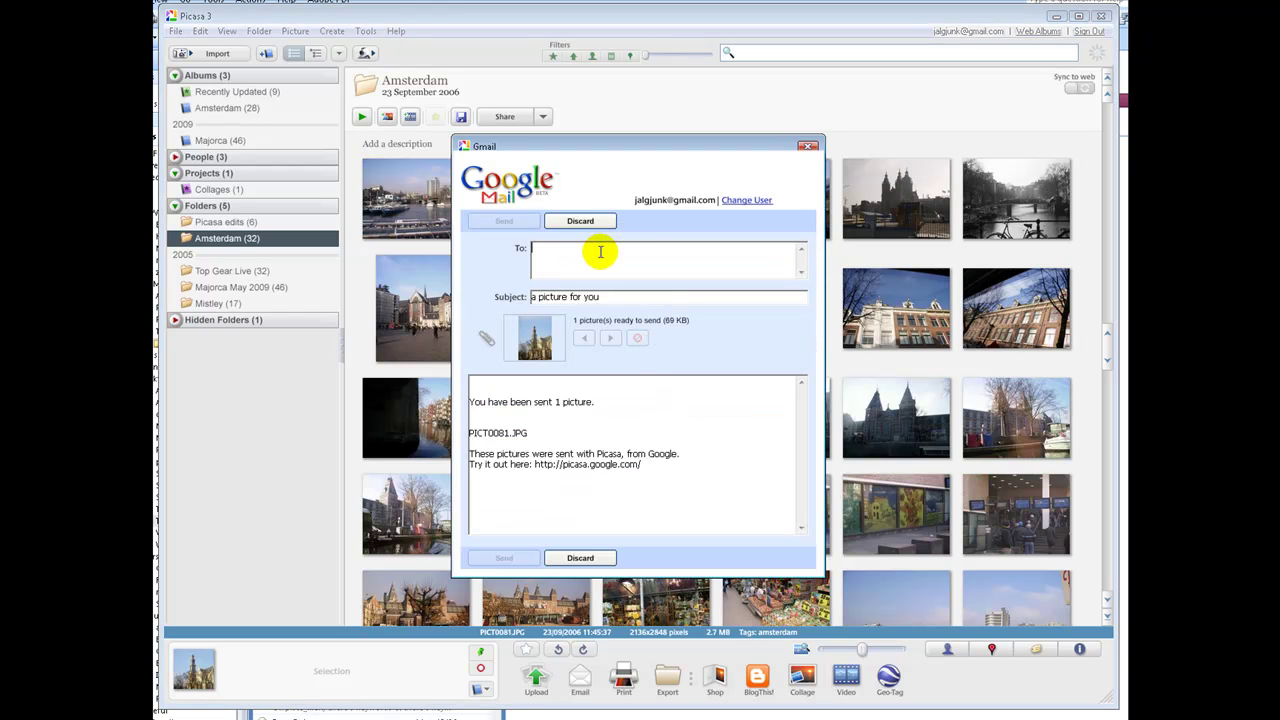
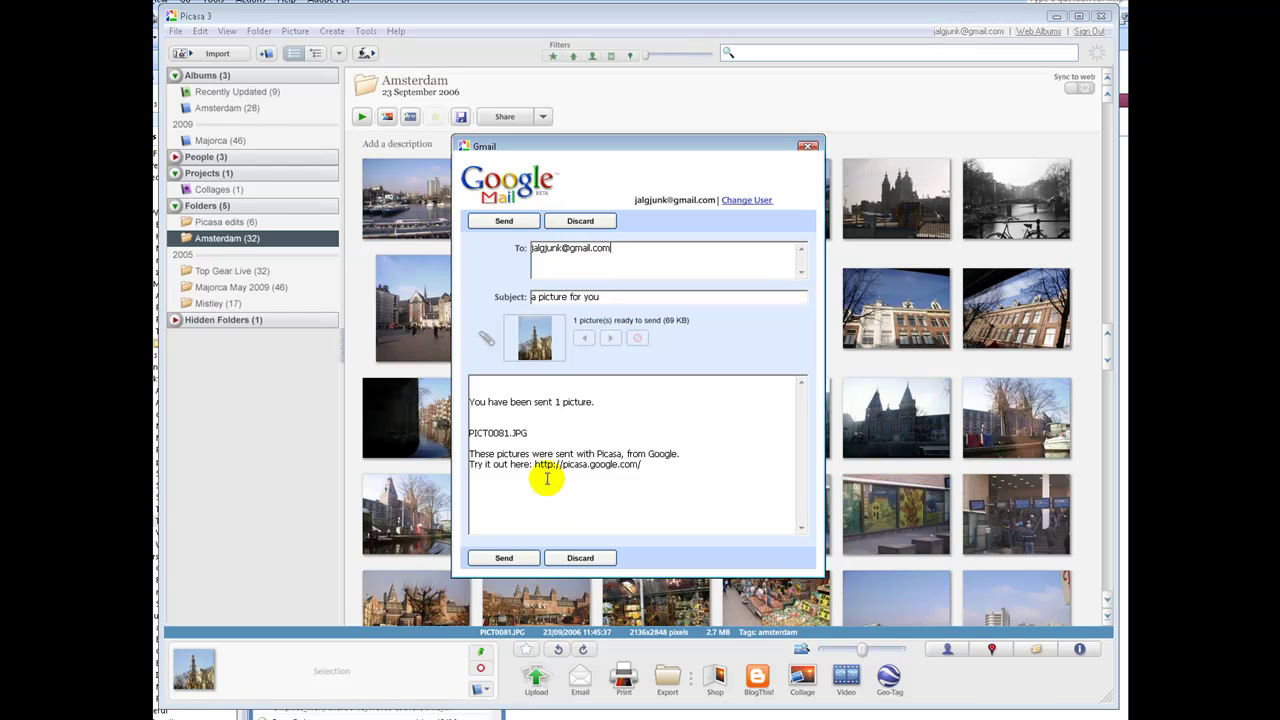
Replace the subject with 'Amsterdam pictures', select the body text, and discard the draft
left_click(601, 297)
left_click_drag(601, 297, 530, 298)
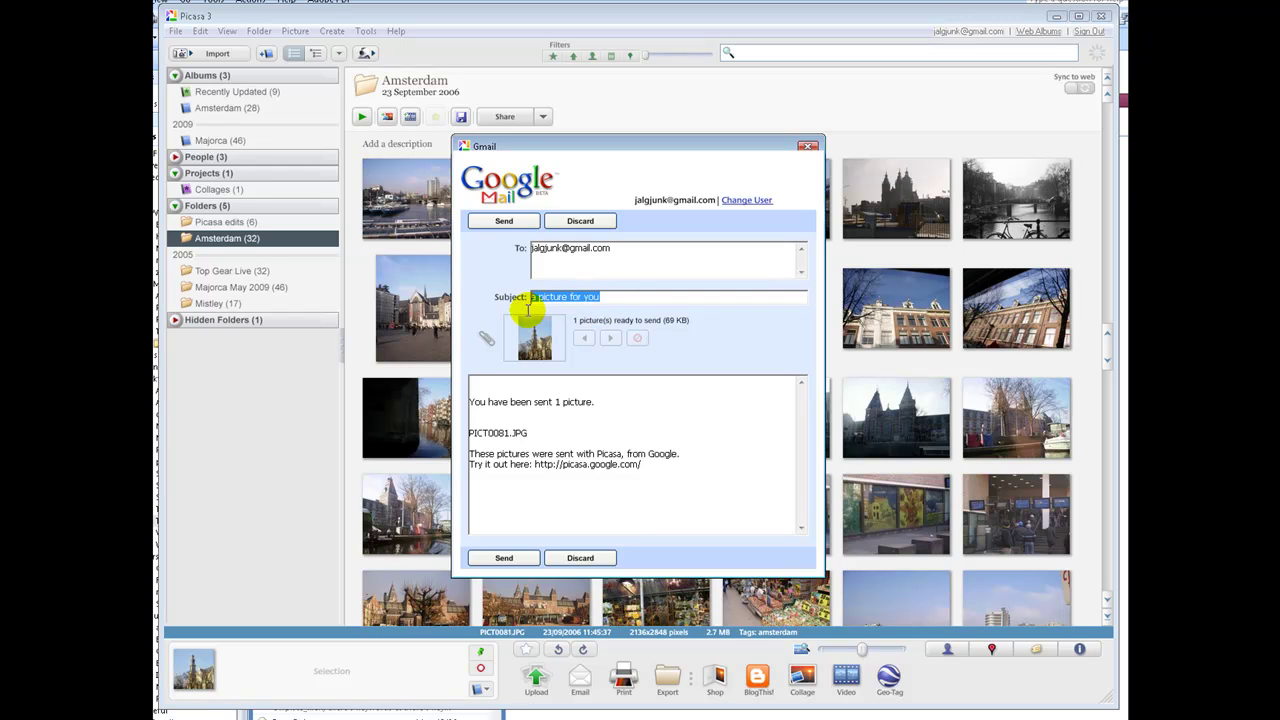
type("Amsterdam pictures")
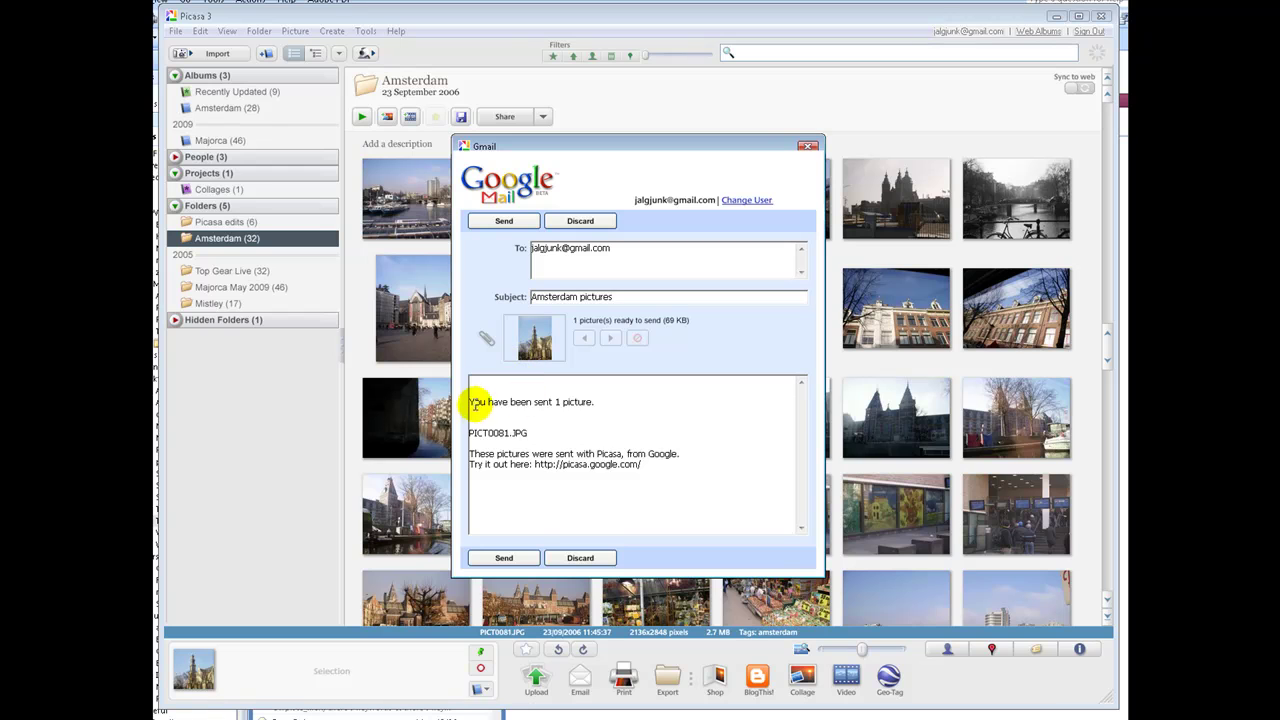
left_click_drag(474, 402, 641, 468)
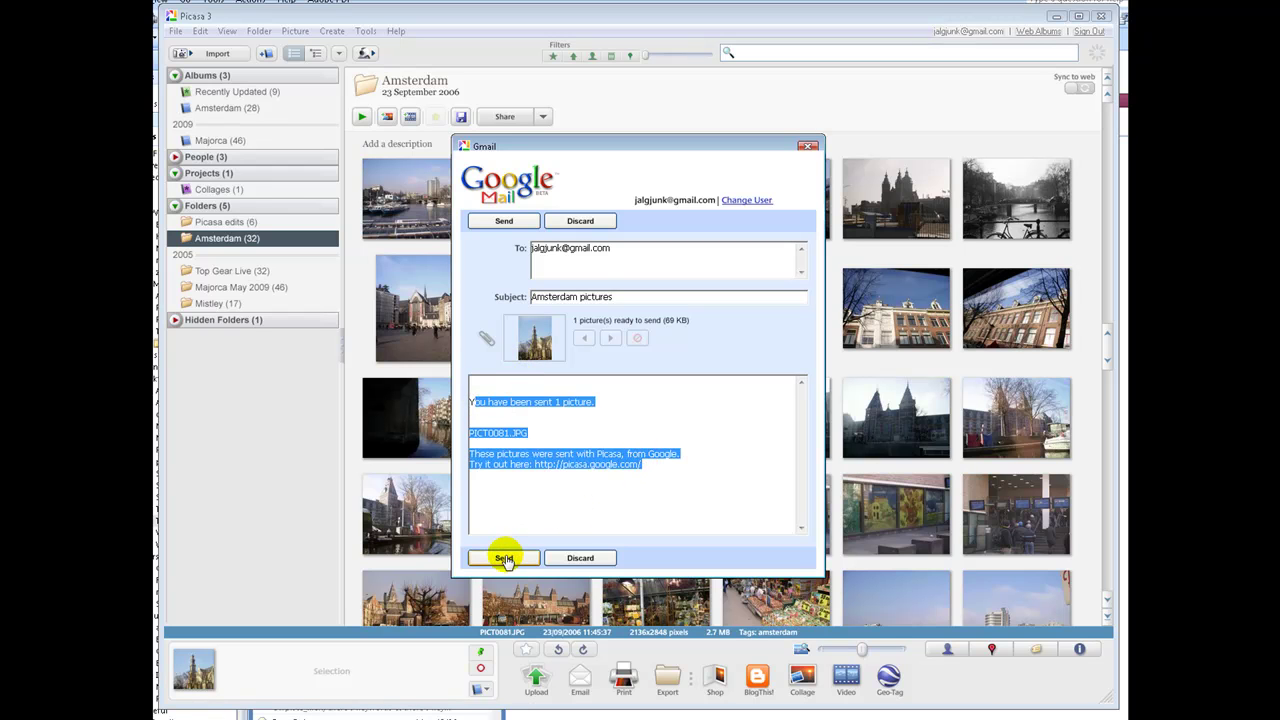
left_click(582, 558)
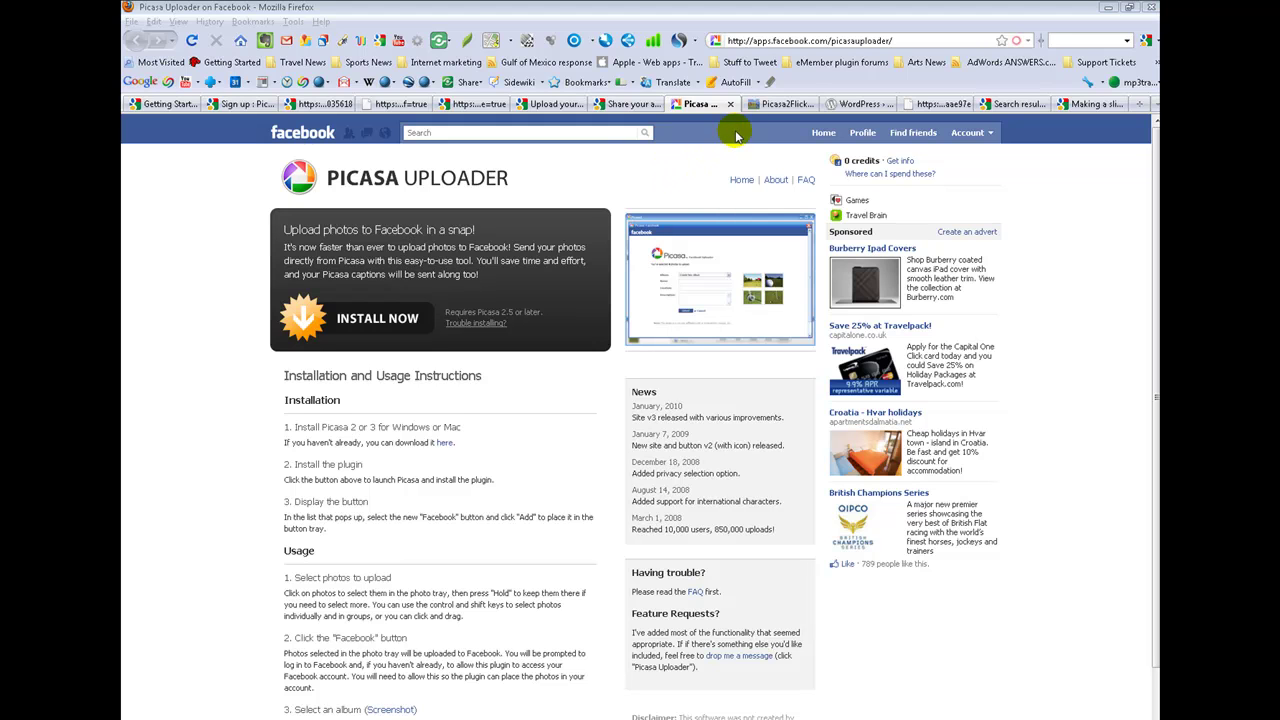
View the Picasa2Flickr plugin article in Firefox, then bring the Picasa window back to the front
left_click(775, 104)
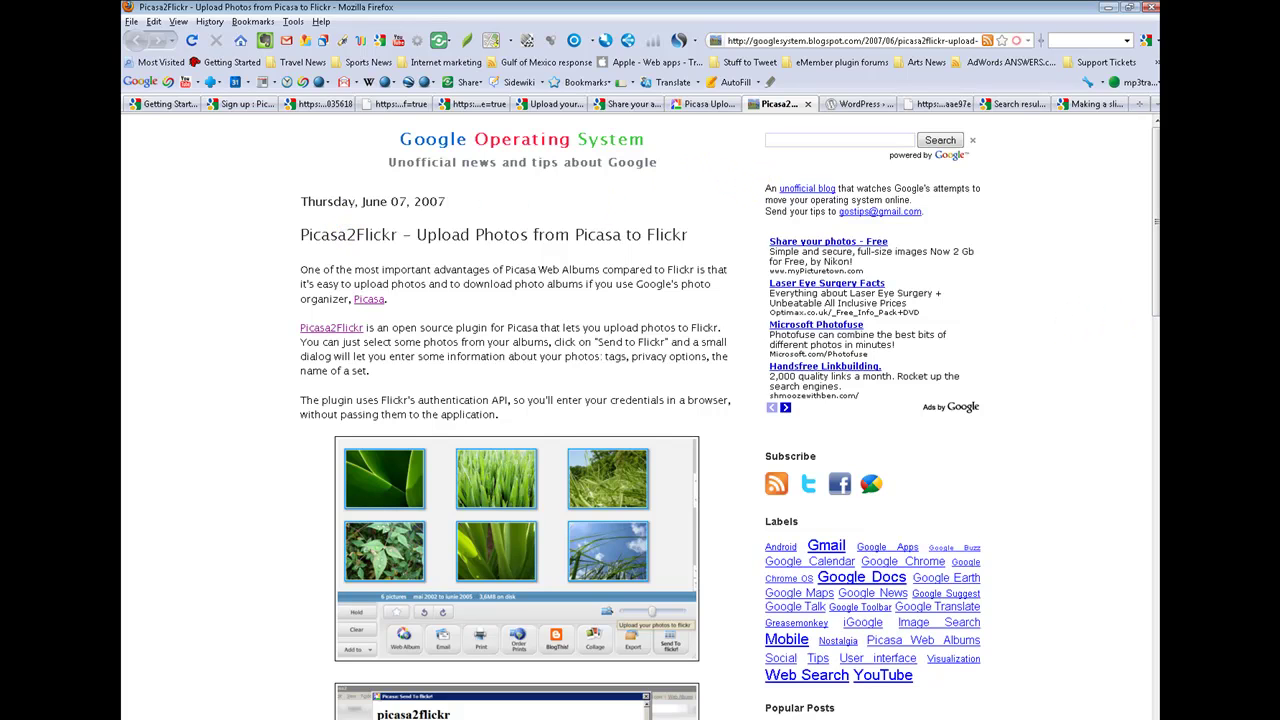
left_click(807, 716)
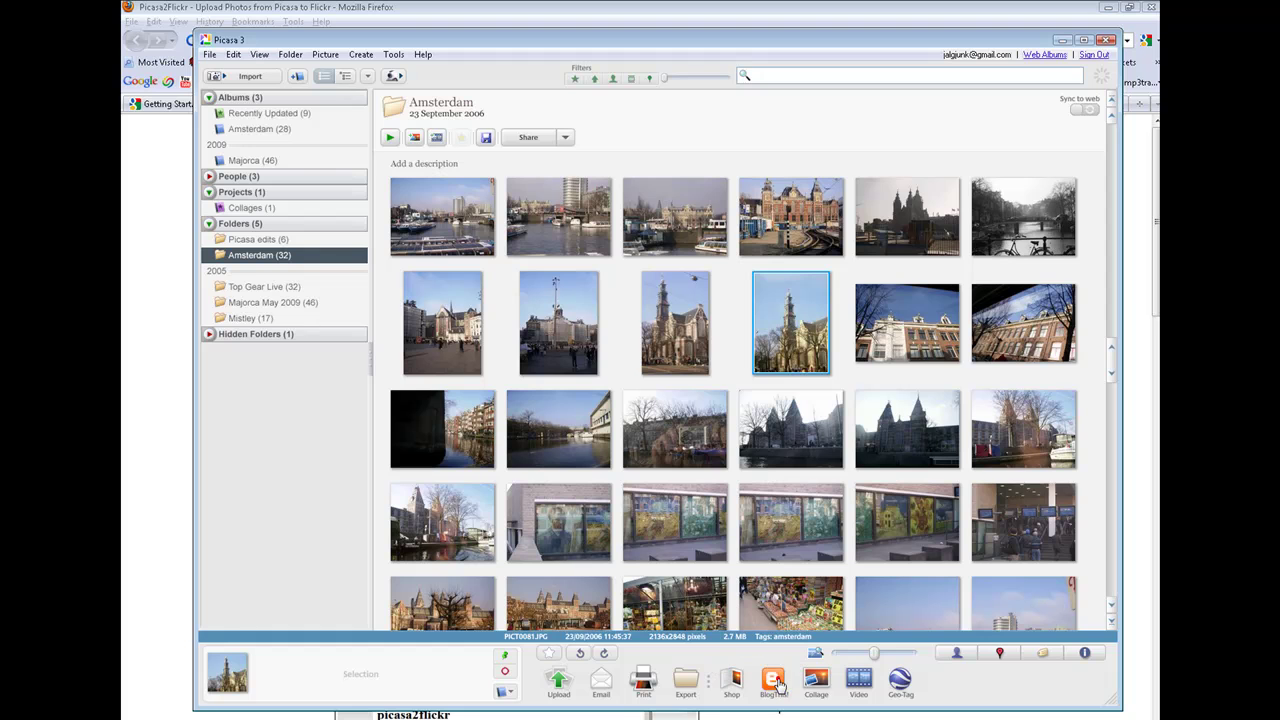
left_click(778, 684)
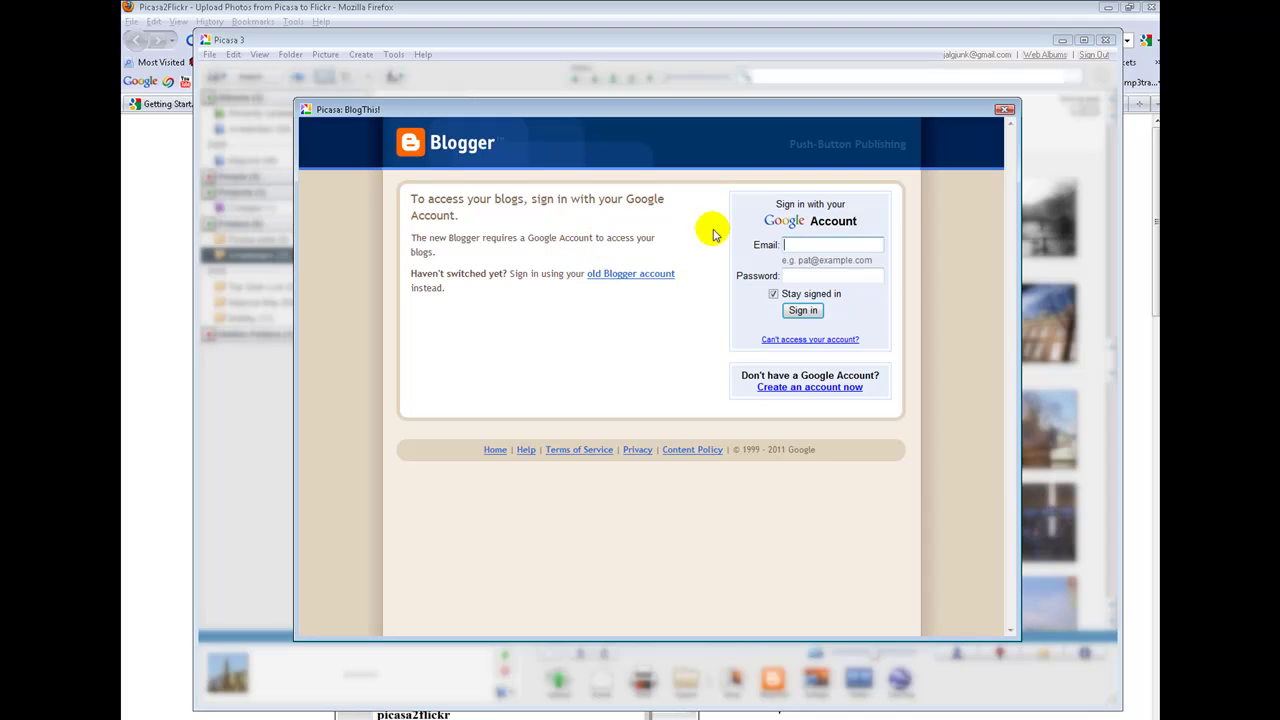
left_click(845, 246)
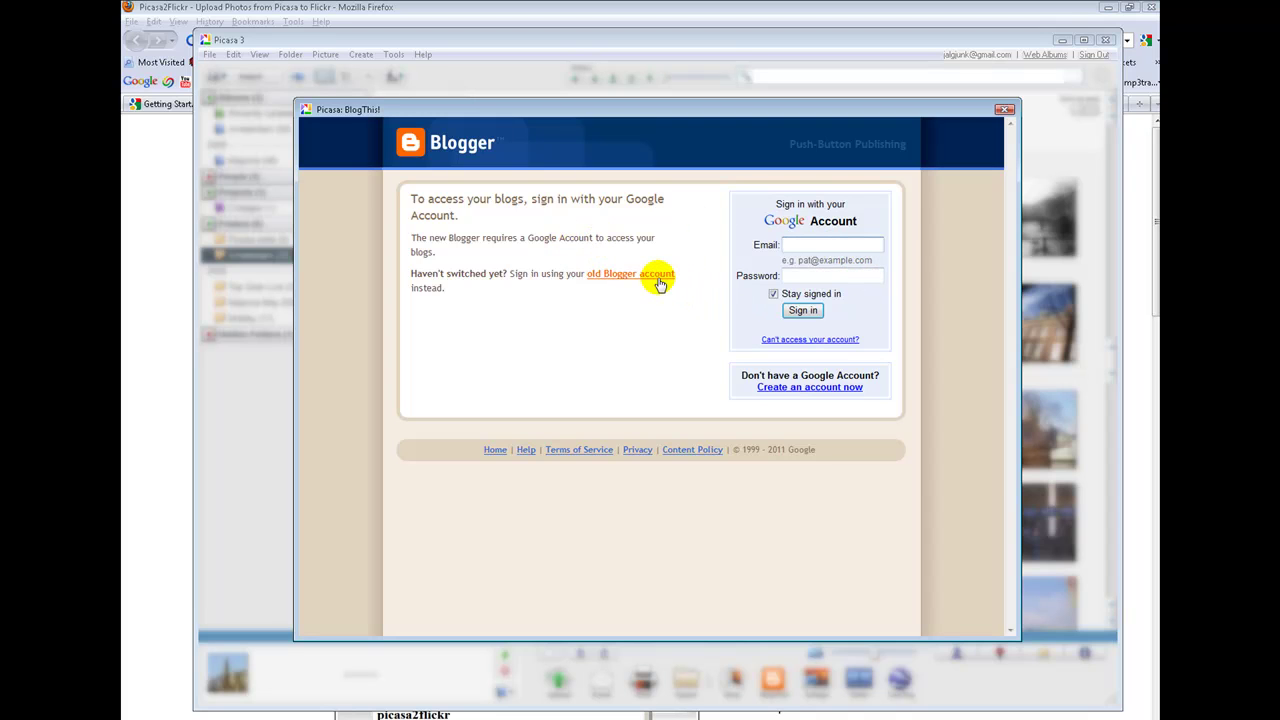
left_click(1001, 110)
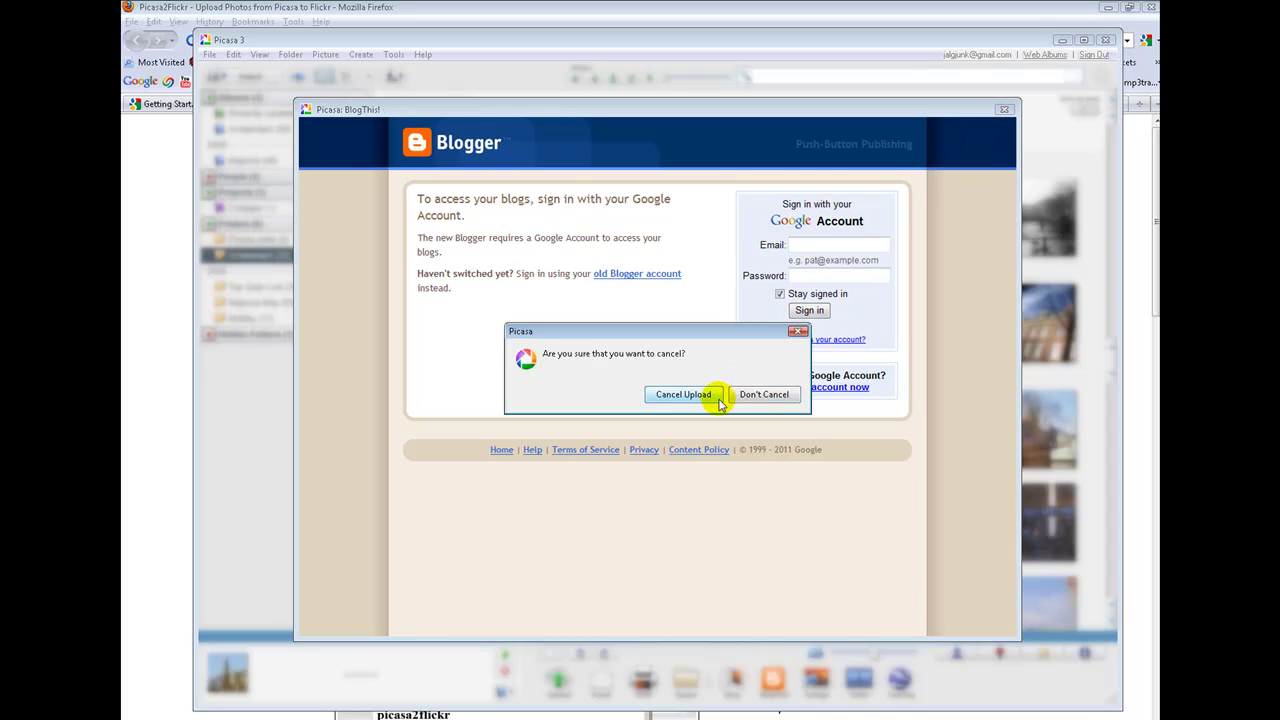
left_click(683, 394)
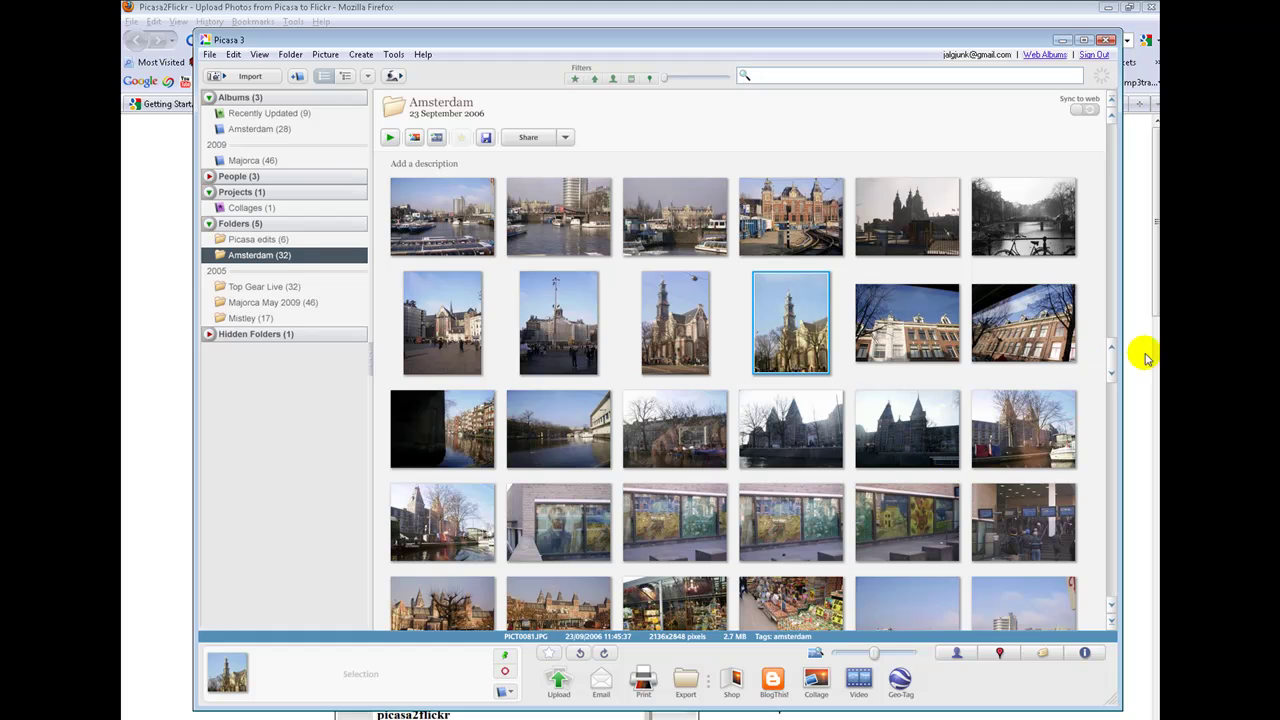
Minimize Picasa and show the WordPress Picasa Album Uploader plugin page in Firefox
left_click(1063, 40)
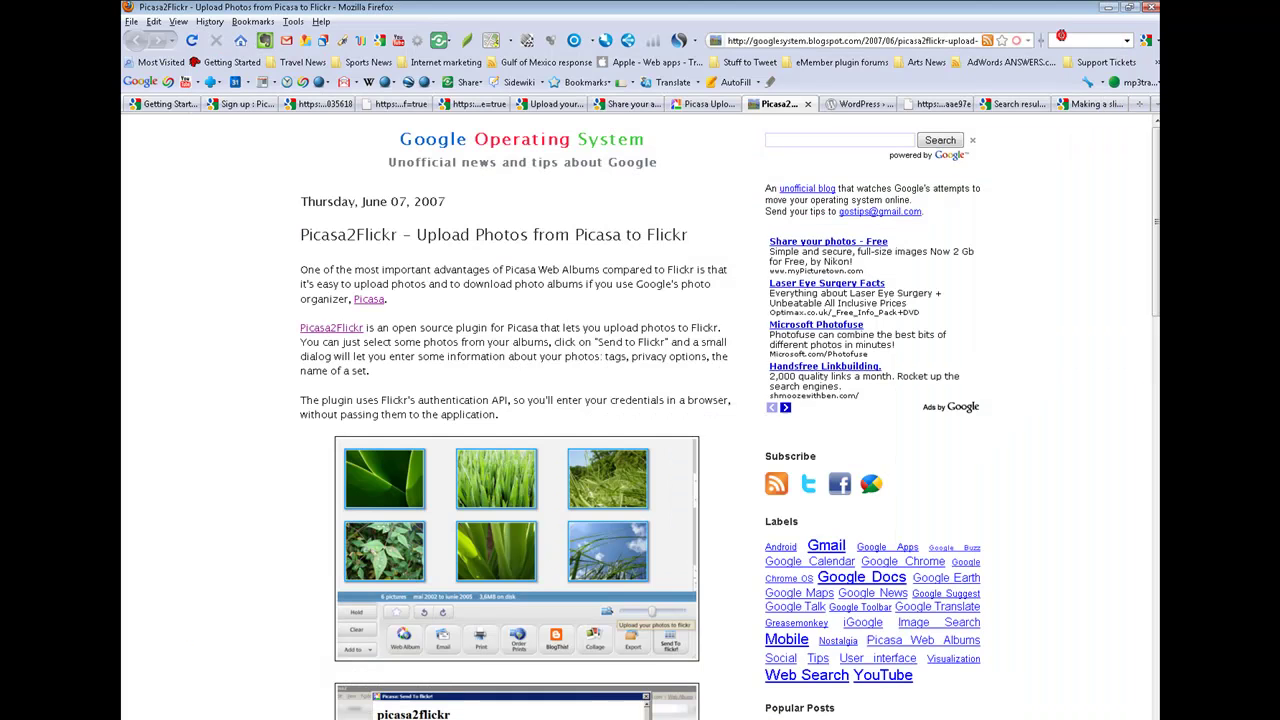
left_click(862, 106)
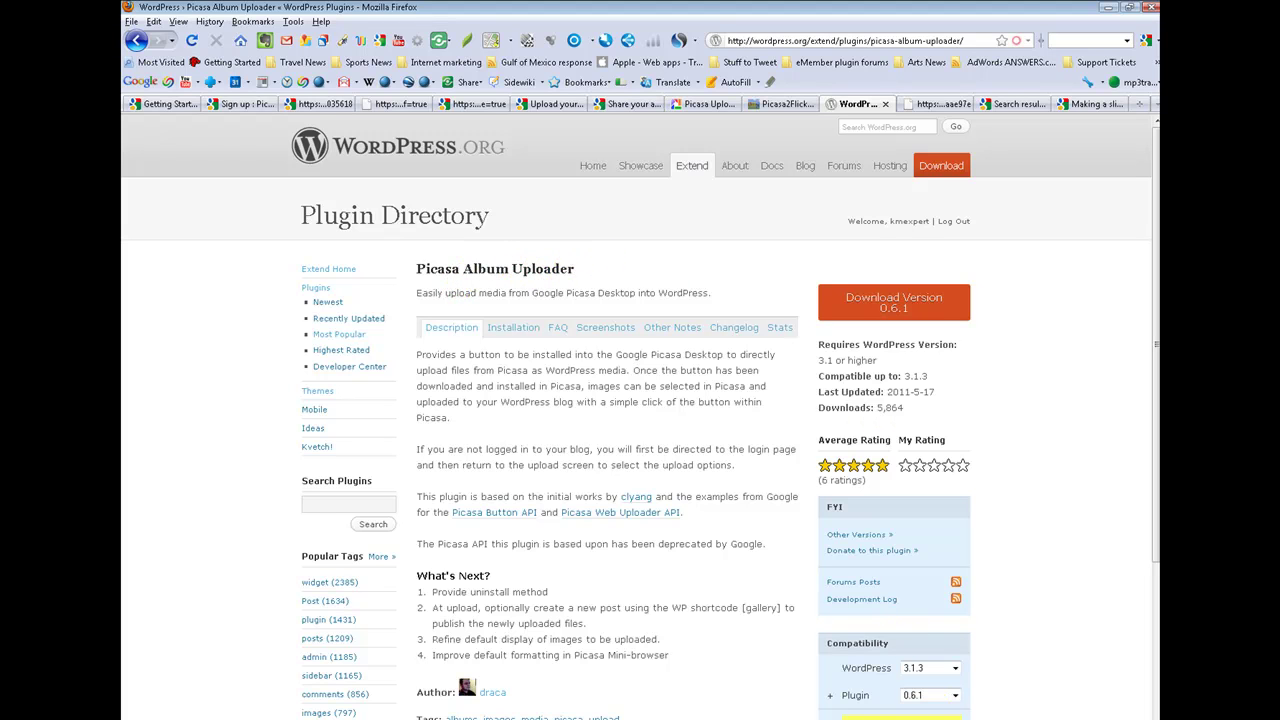
Switch back to Picasa 3 with Alt+Tab to see the Amsterdam folder's 32 photos
key("alt+Tab")
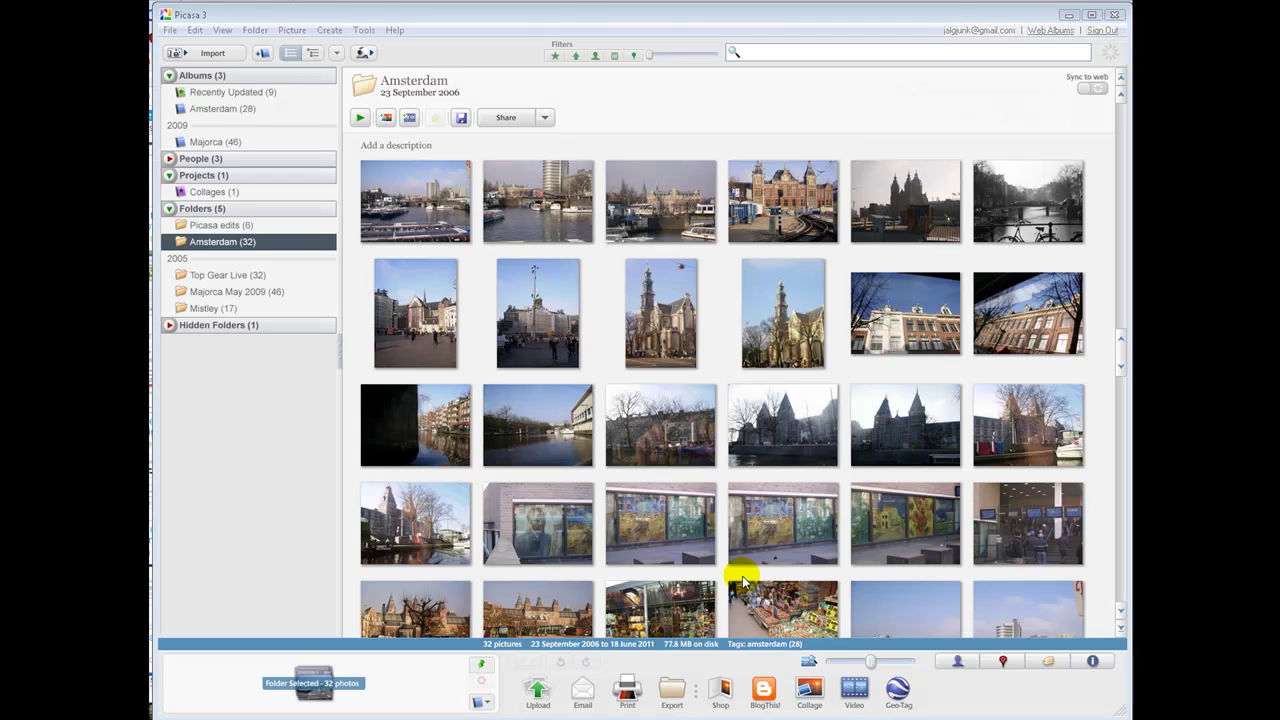